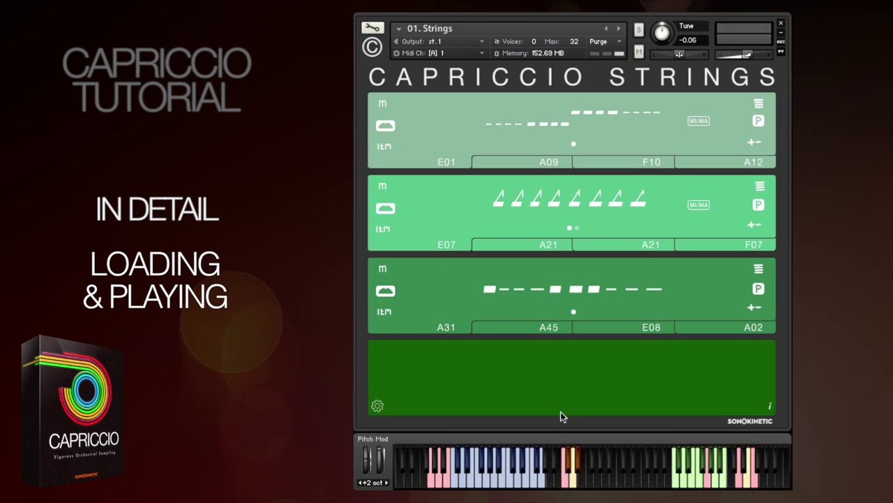
Audition two other presets, return to the original, and show the annotated help overlay
left_click(567, 475)
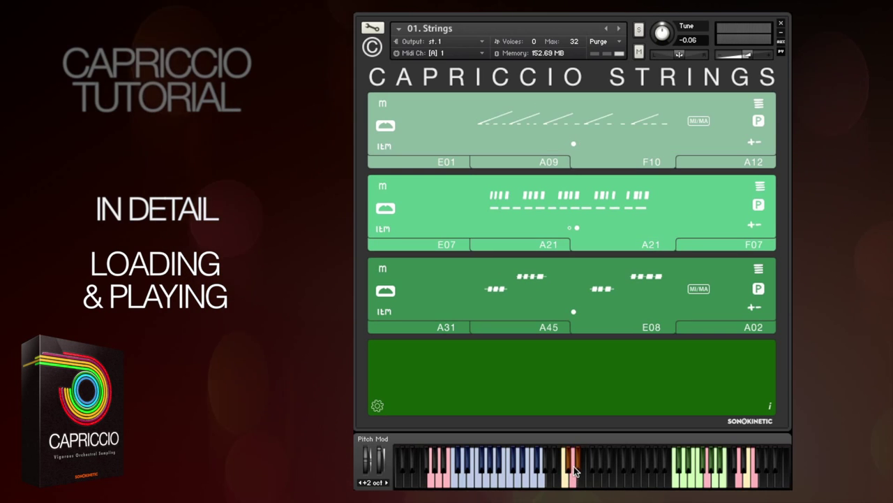
left_click(574, 471)
left_click(566, 479)
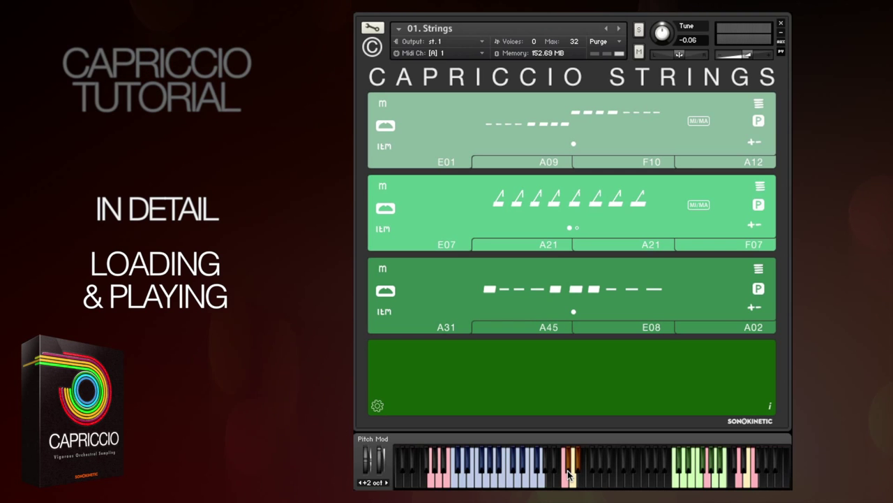
left_click(769, 406)
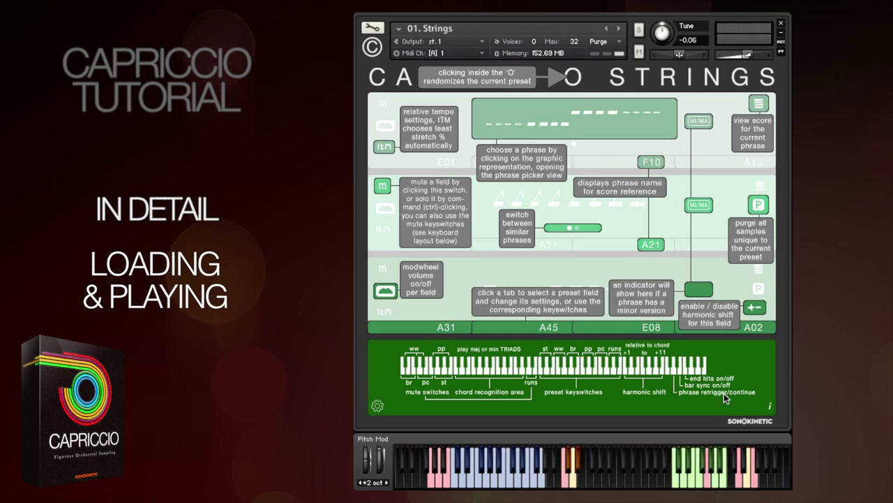
Close the help overlay, mute all three phrase fields, then unmute them
left_click(727, 292)
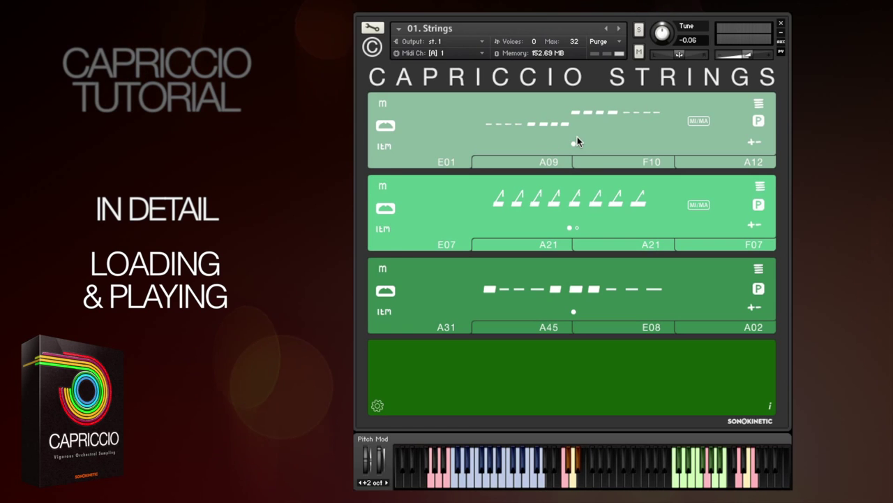
left_click(382, 103)
left_click(382, 185)
left_click(382, 268)
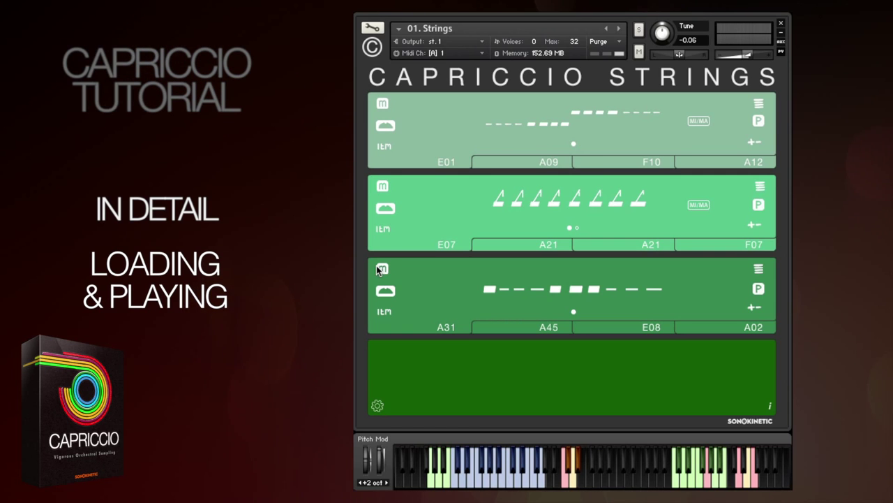
left_click(442, 481)
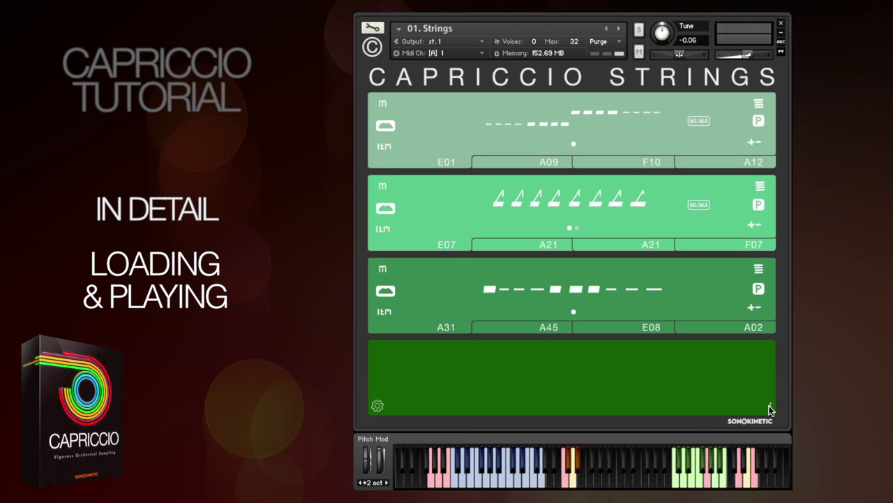
Reopen and close the help overlay, then mute the third field from the keyboard
left_click(769, 406)
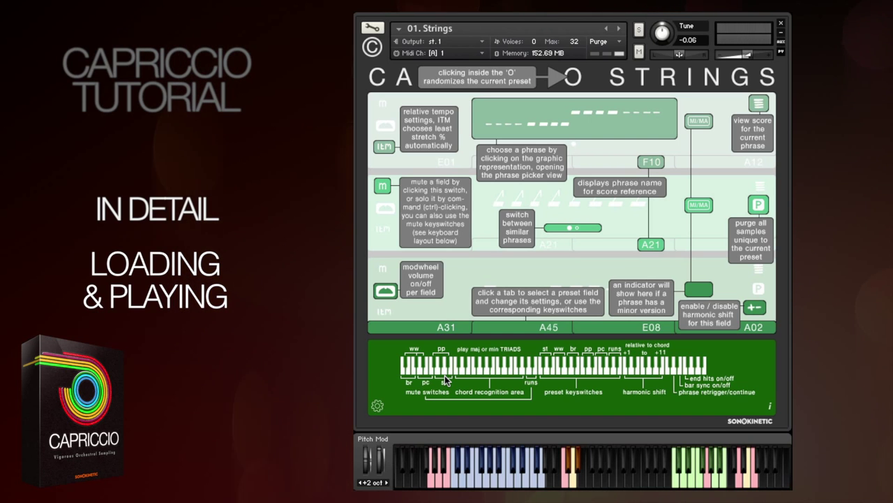
left_click(770, 405)
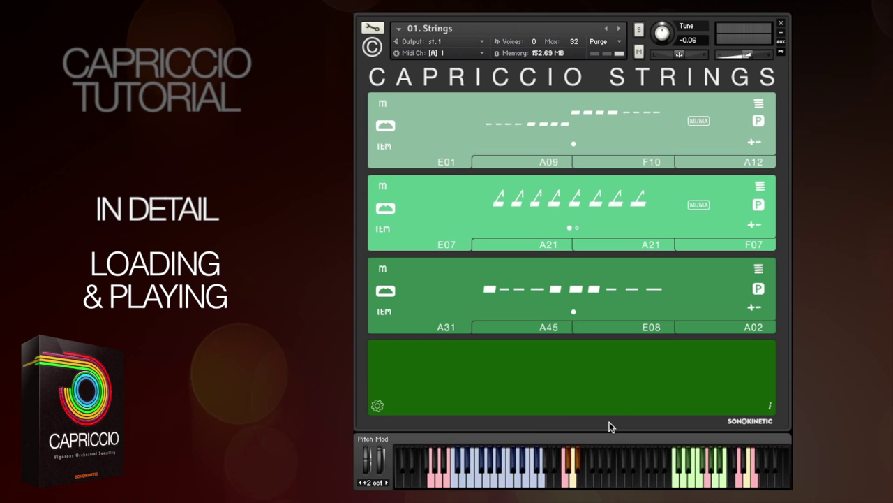
left_click(440, 460)
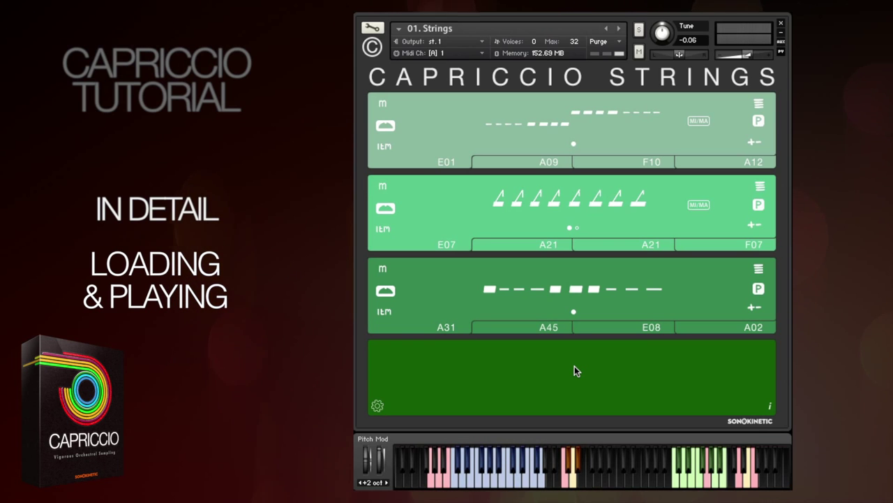
Give the top field phrase A12, then reopen its Phrase Picker and preview a high phrase
left_click(612, 114)
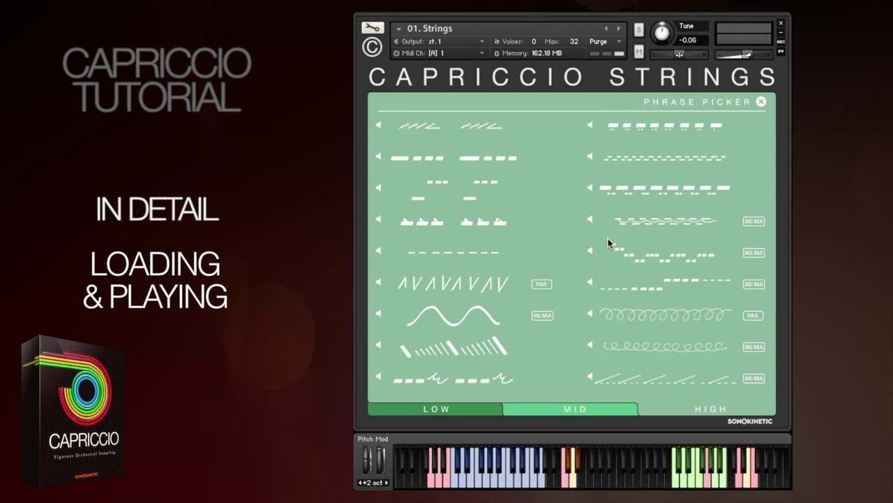
left_click(650, 255)
left_click(584, 150)
left_click(590, 155)
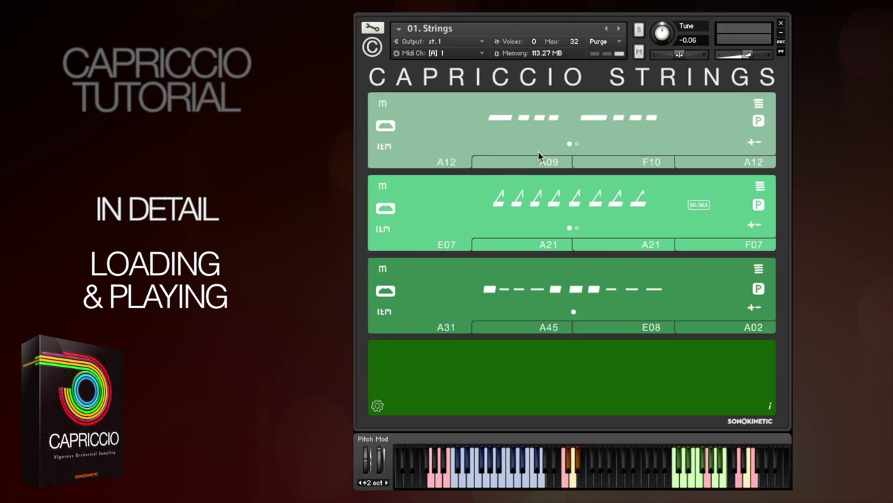
left_click(538, 152)
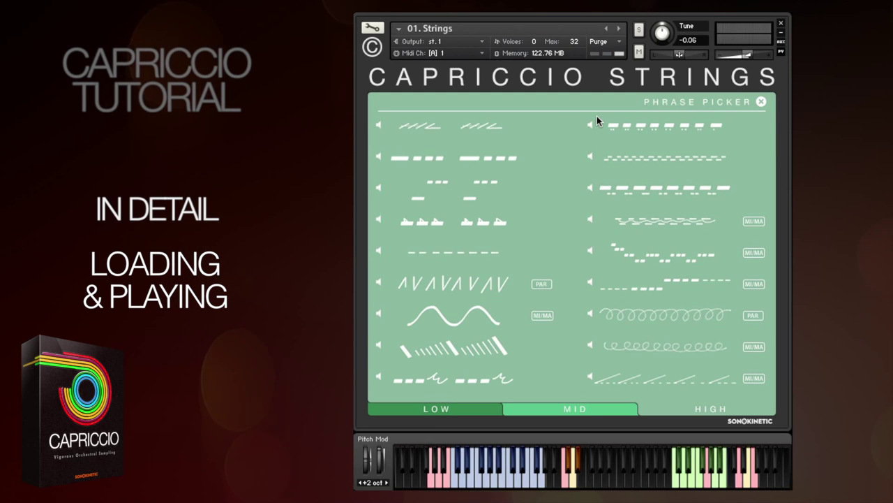
left_click(591, 221)
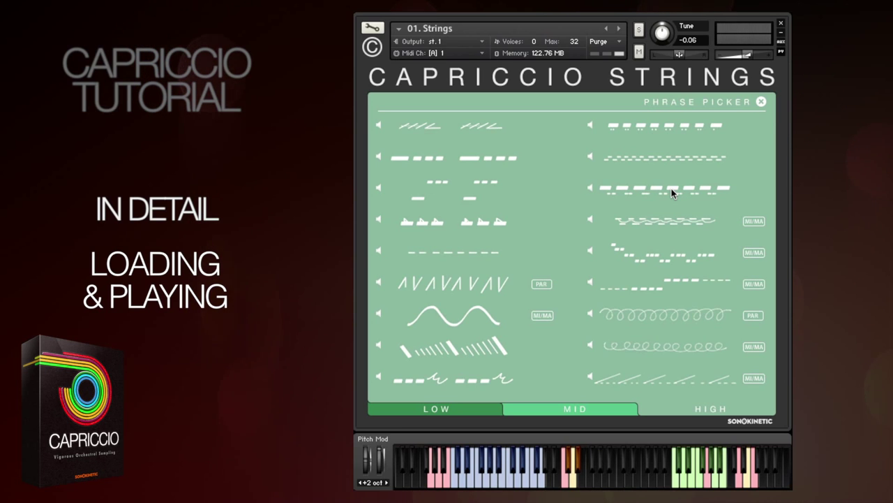
Browse the mid and low phrase categories in the top field's Phrase Picker
left_click(592, 407)
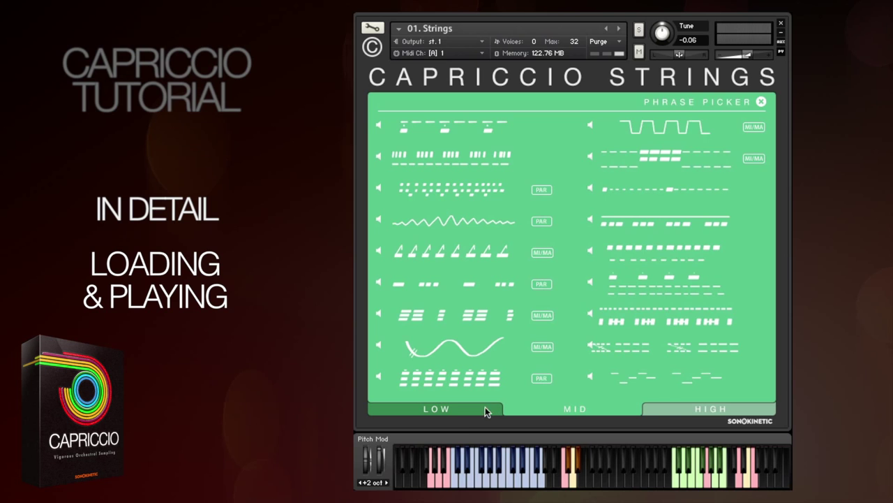
left_click(470, 408)
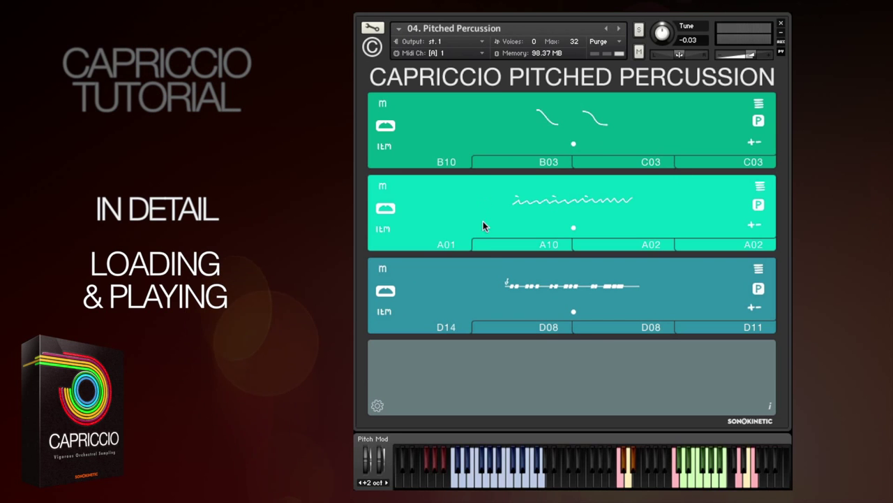
left_click(593, 123)
Browse the piano, wood and iron phrase groups, then close the Phrase Picker
left_click(438, 409)
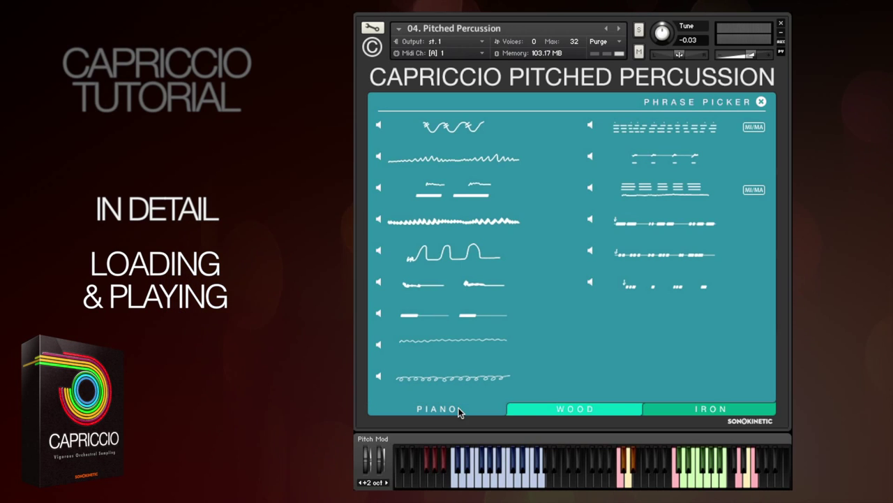
left_click(548, 410)
left_click(675, 412)
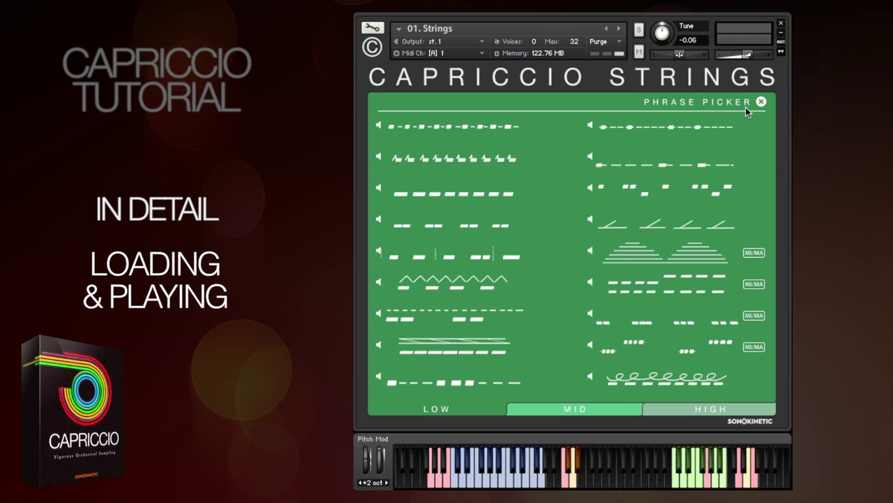
left_click(700, 121)
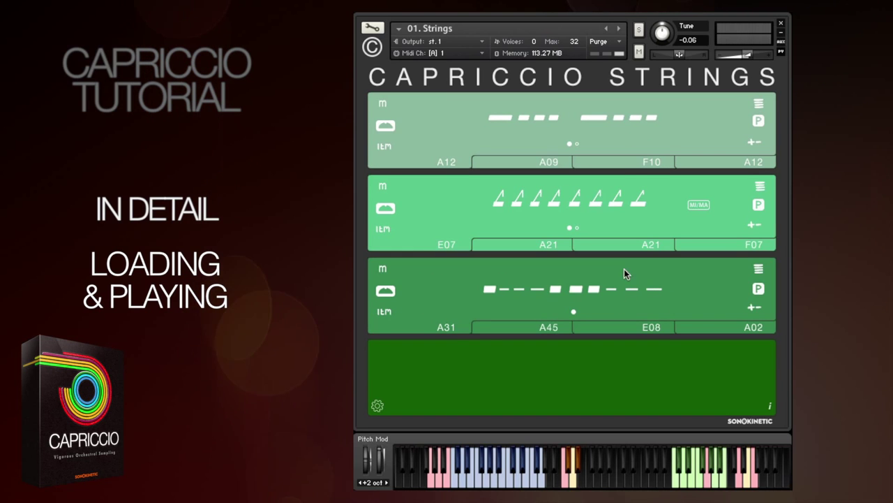
left_click(598, 204)
Set field two to A48 and field three to F06, then solo the top field on A23
left_click(572, 280)
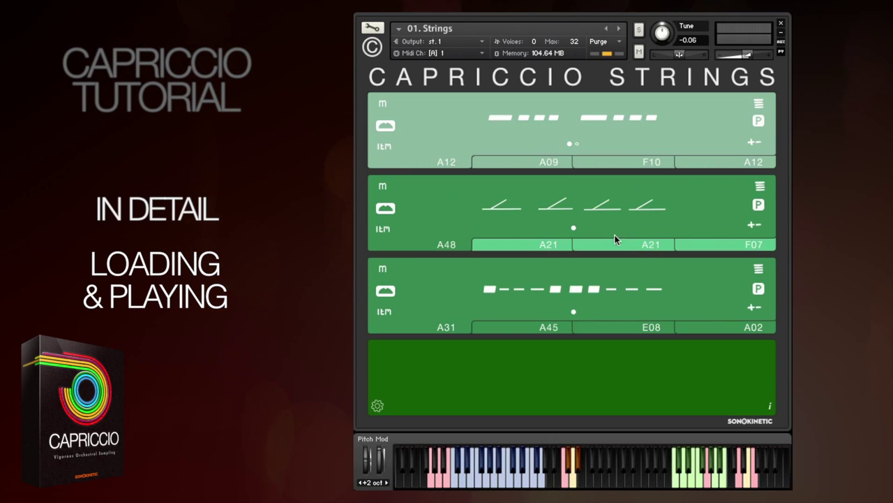
left_click(596, 291)
left_click(667, 402)
left_click(668, 312)
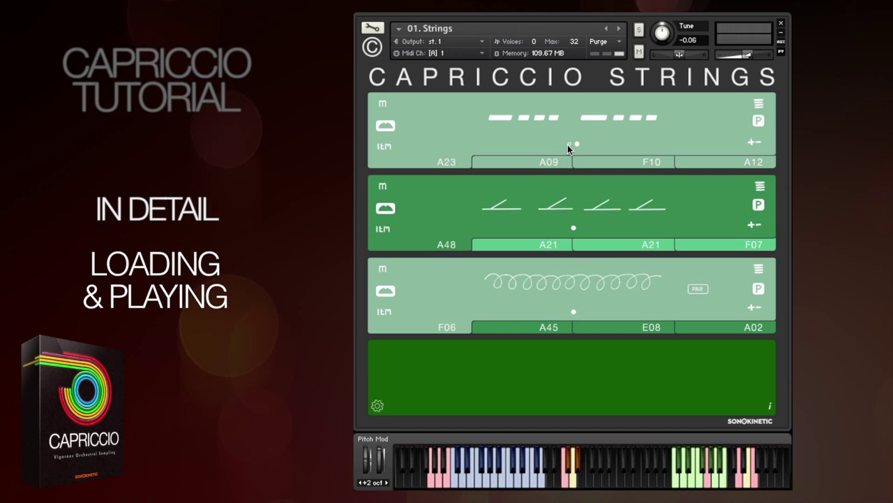
left_click(383, 103)
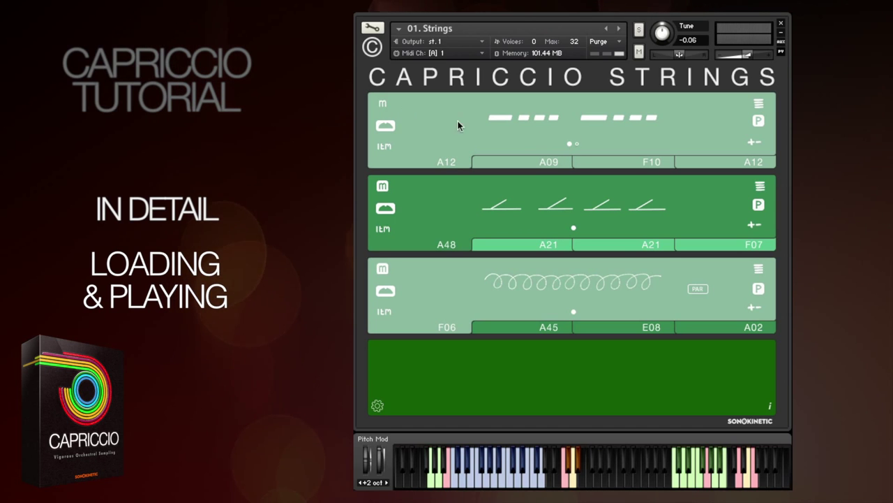
left_click(577, 144)
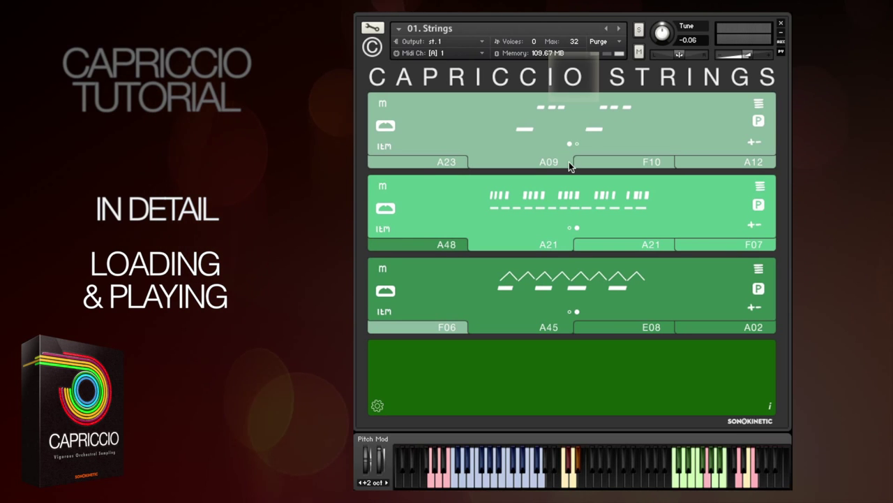
Randomize the preset three times until the fields play B03, F05 and A39
left_click(572, 82)
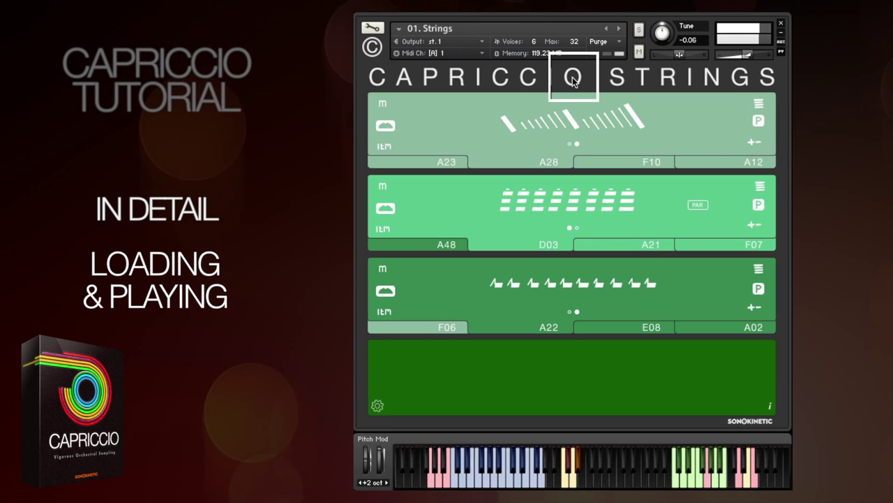
left_click(573, 82)
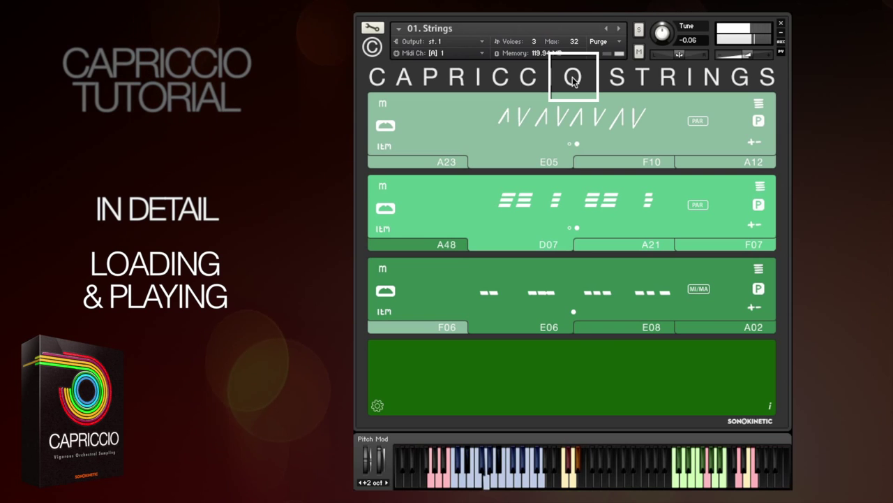
left_click(573, 81)
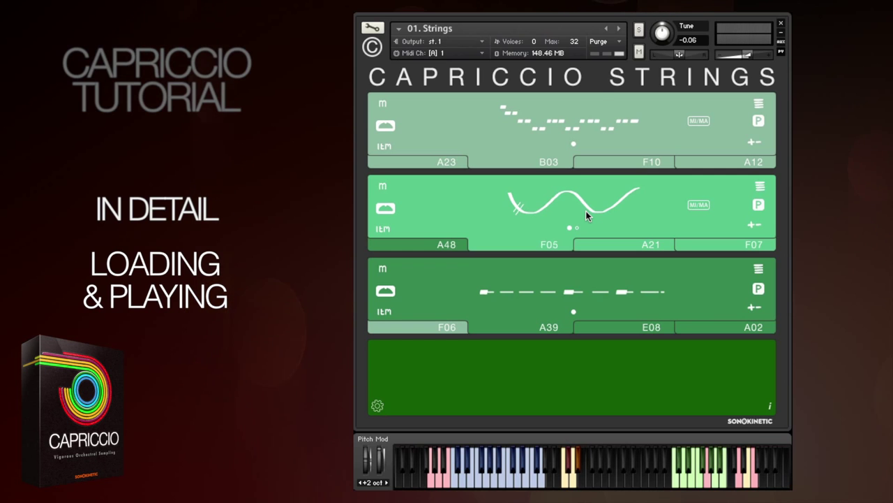
Purge and reload the preset's samples, then switch the fields to B01, A04 and A17
left_click(760, 121)
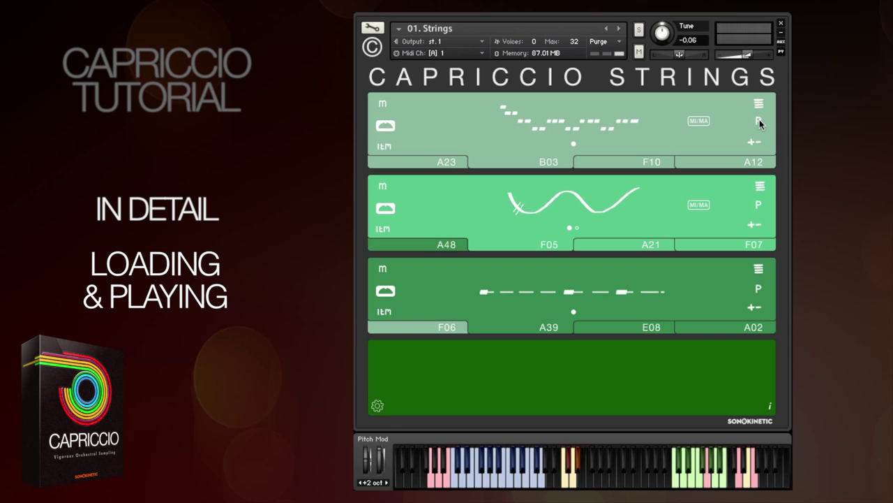
left_click(760, 121)
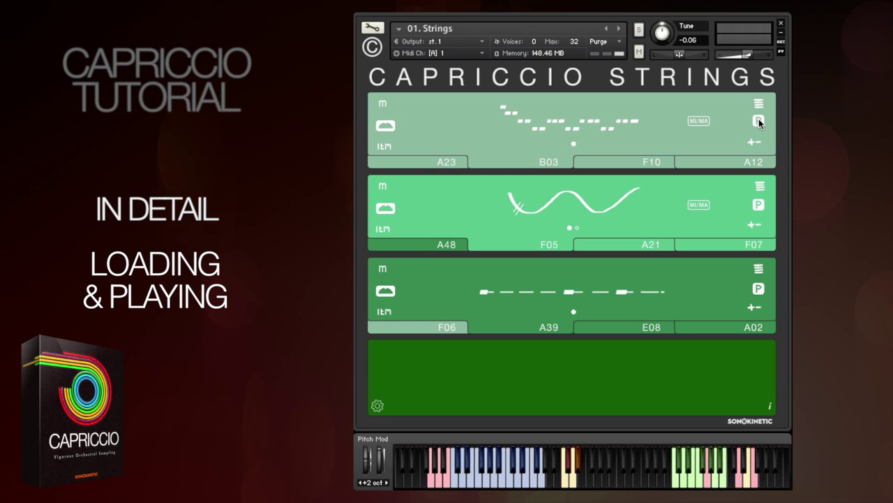
left_click(760, 122)
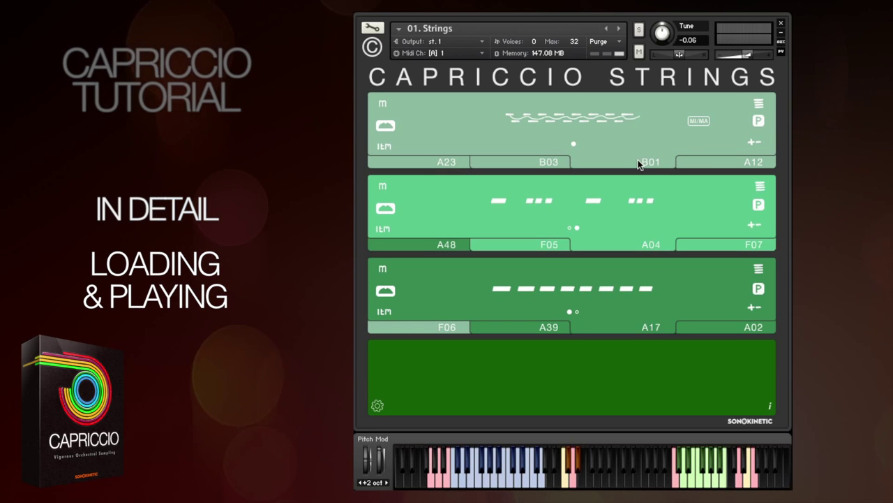
Toggle the plus-minus phrase option on the third and first rows
left_click(753, 308)
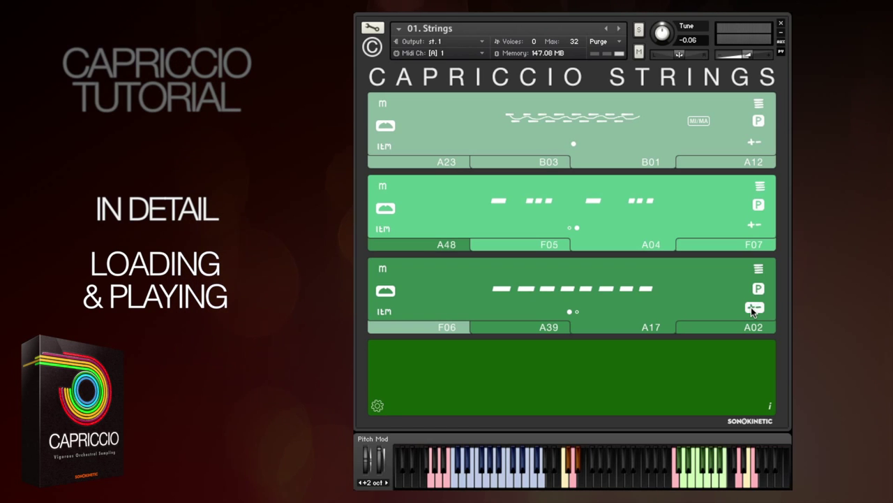
left_click(753, 141)
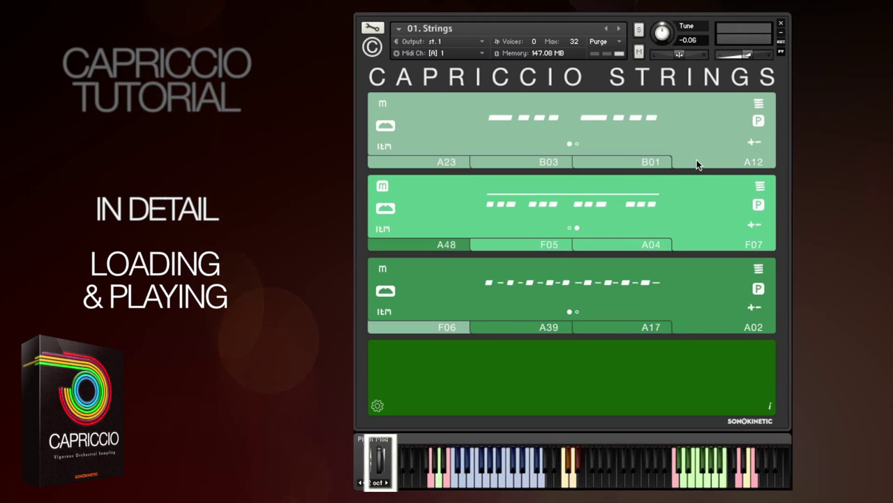
Cycle the first row's phrase speed through 1X, 2X and ½X, then back to ITM
left_click(387, 147)
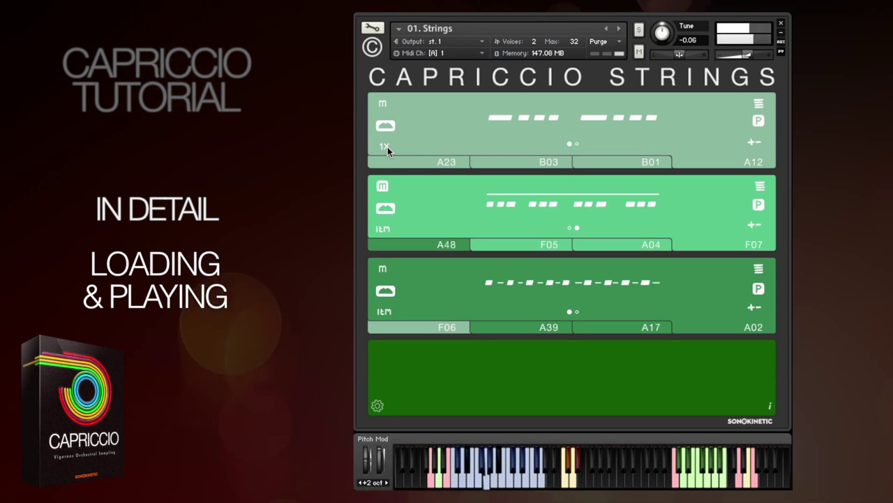
left_click(388, 147)
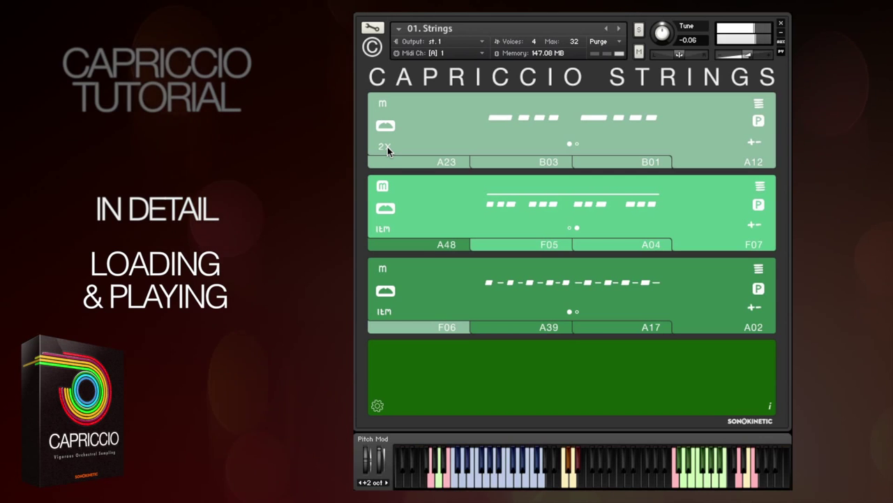
left_click(387, 146)
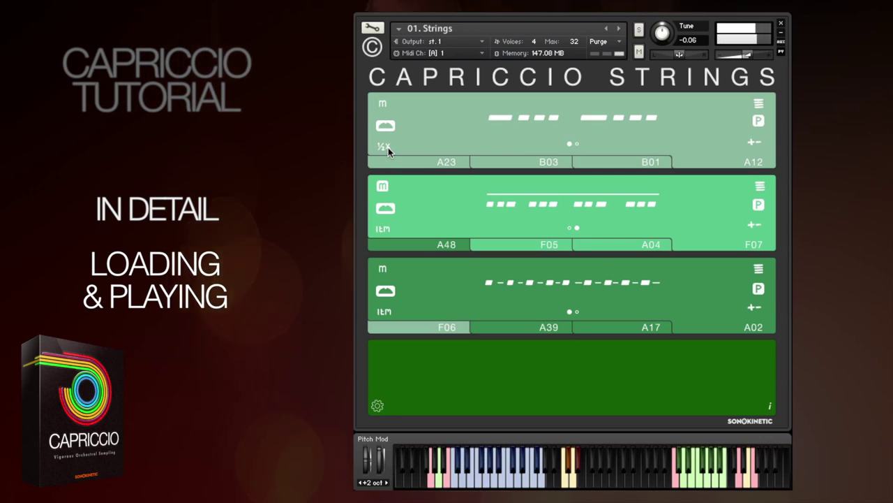
left_click(388, 147)
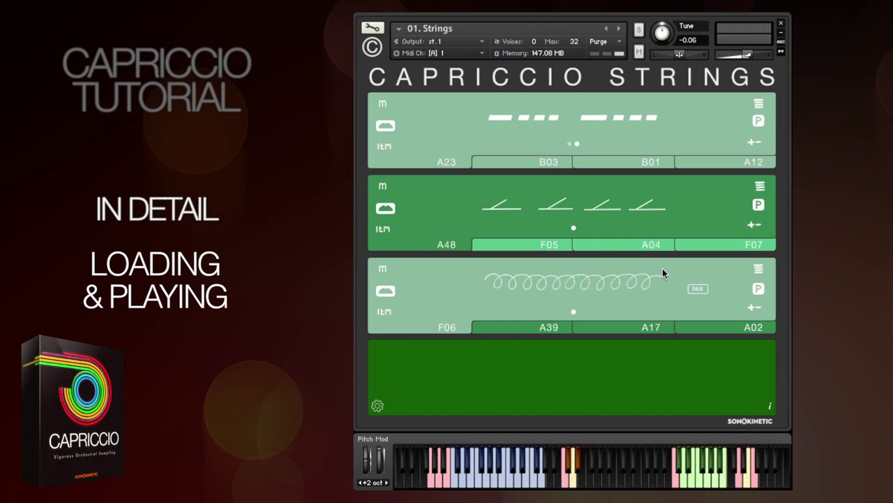
Transpose the F06 score to G/Em, drag its MIDI out, and close the score view
left_click(760, 270)
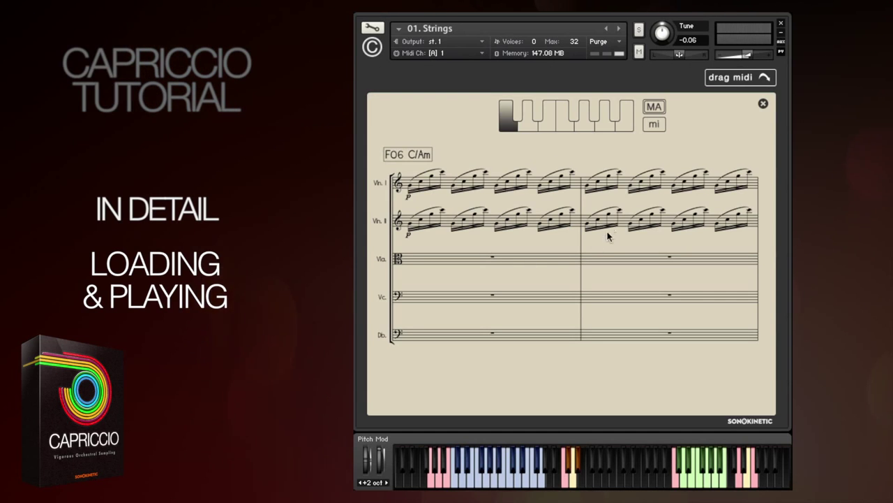
left_click(520, 114)
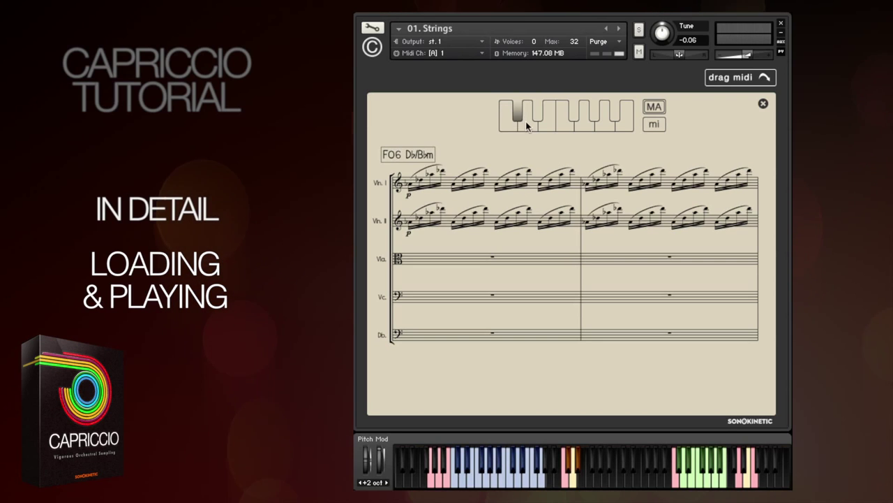
left_click(539, 112)
left_click(554, 127)
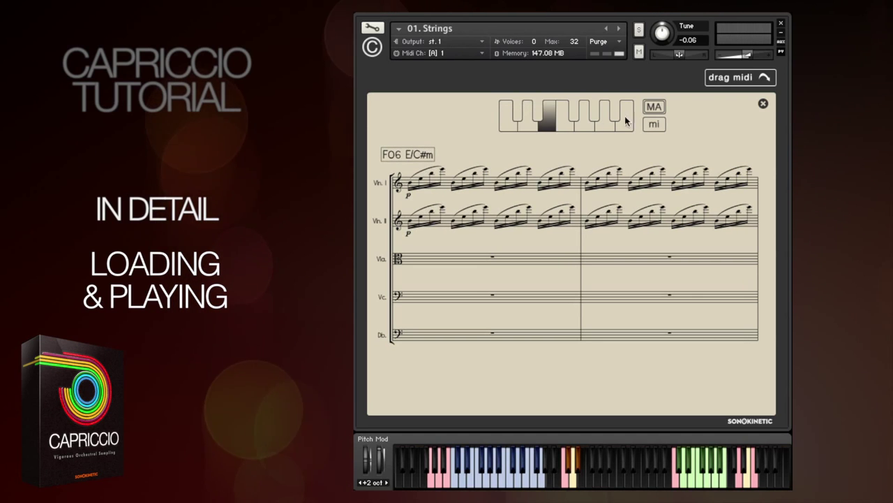
left_click(654, 123)
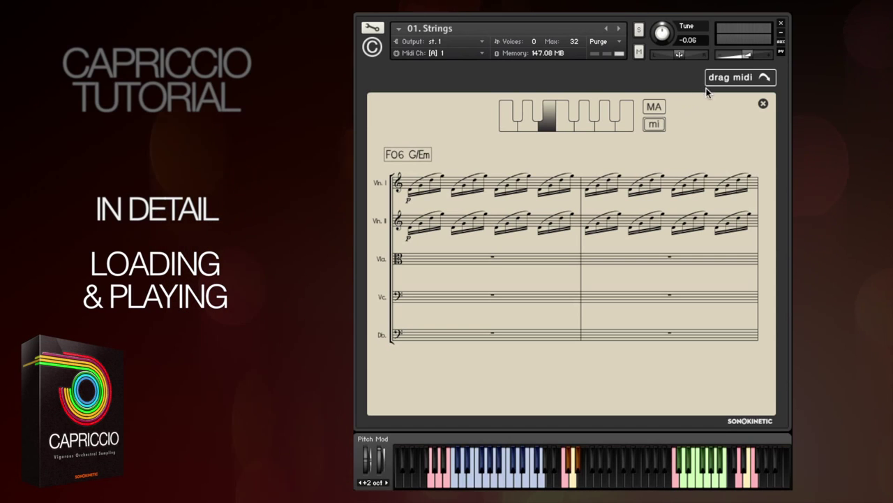
left_click_drag(728, 78, 693, 143)
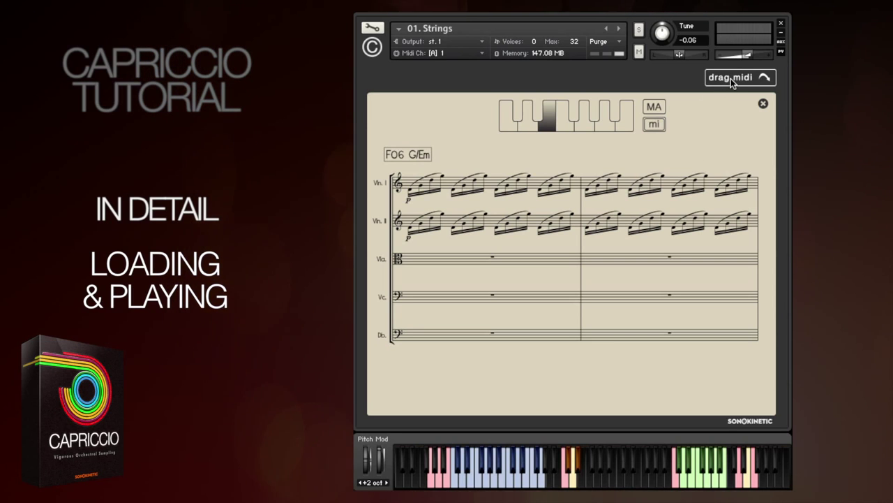
left_click(763, 103)
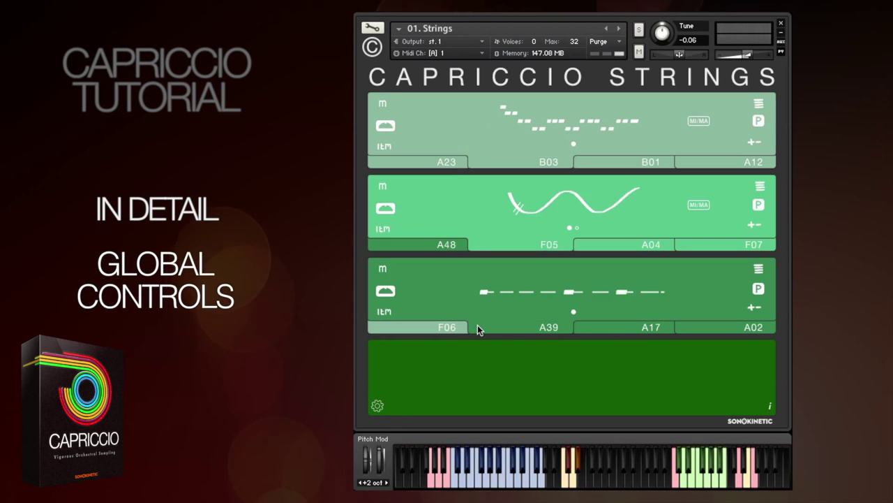
Unlink release volume from main volume, keep row 2 centred, pan Strings row 1 left and row 3 right
left_click(377, 406)
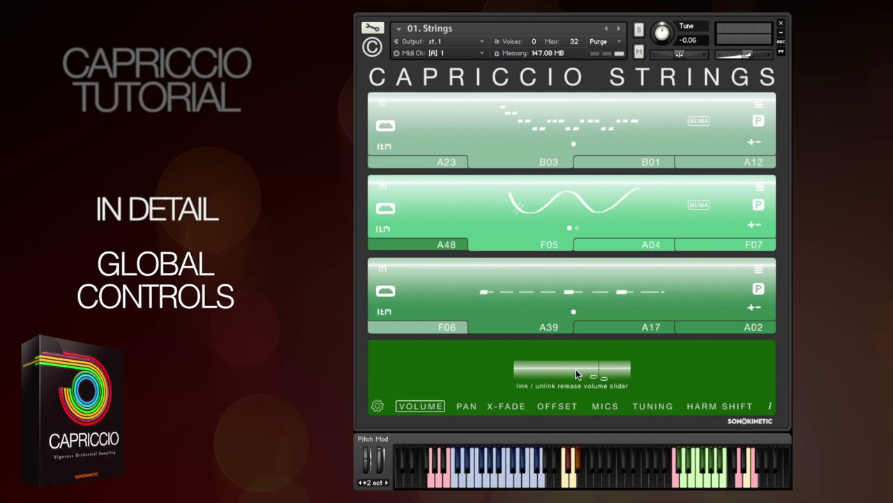
left_click(599, 377)
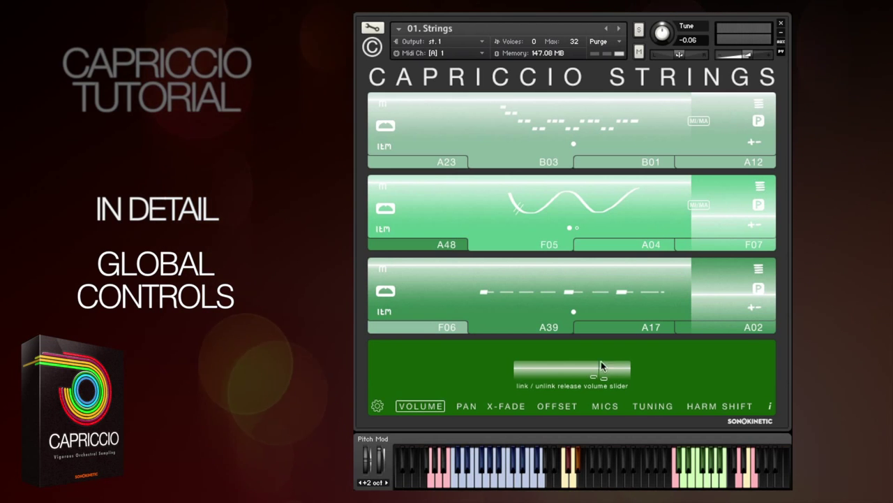
left_click(467, 408)
mouse_move(681, 216)
left_mouse_down()
mouse_move(502, 215)
mouse_move(676, 220)
left_mouse_up()
left_click(667, 213, "ctrl")
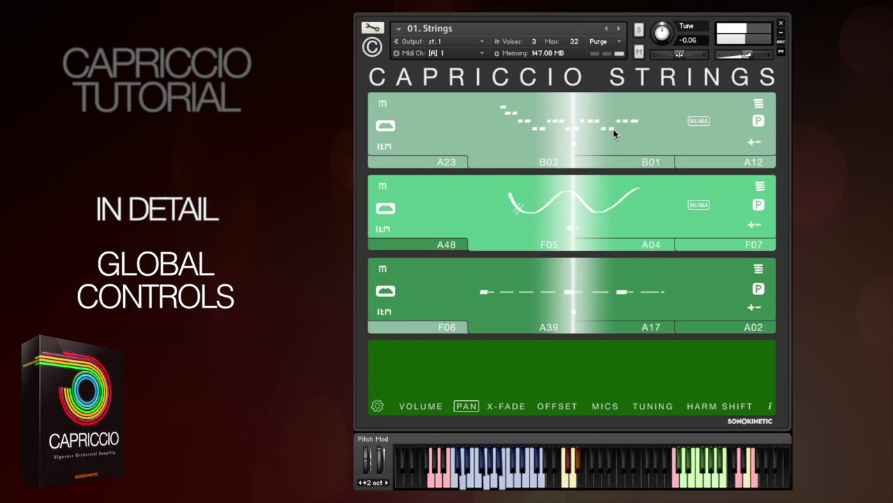
left_click_drag(615, 134, 457, 140)
left_click_drag(607, 292, 733, 286)
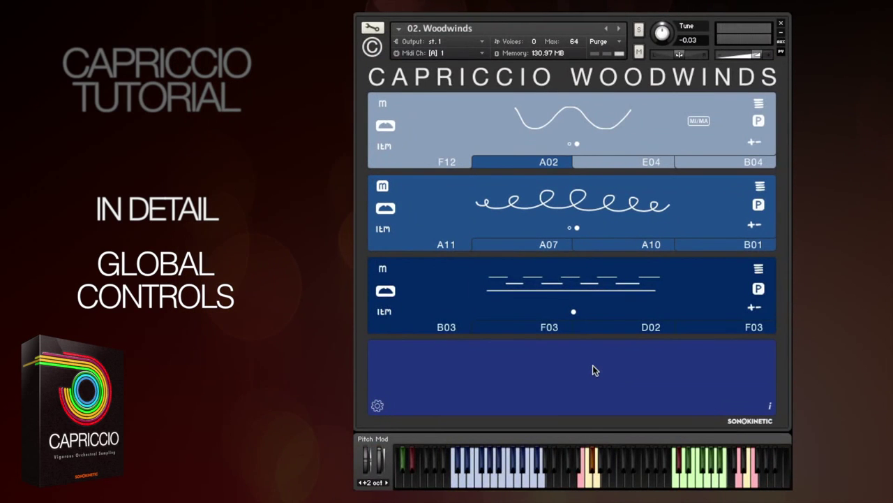
In the Woodwinds X-FADE settings, switch off row 1's m button and change the rows' phrase crossfades
left_click(378, 406)
left_click(513, 407)
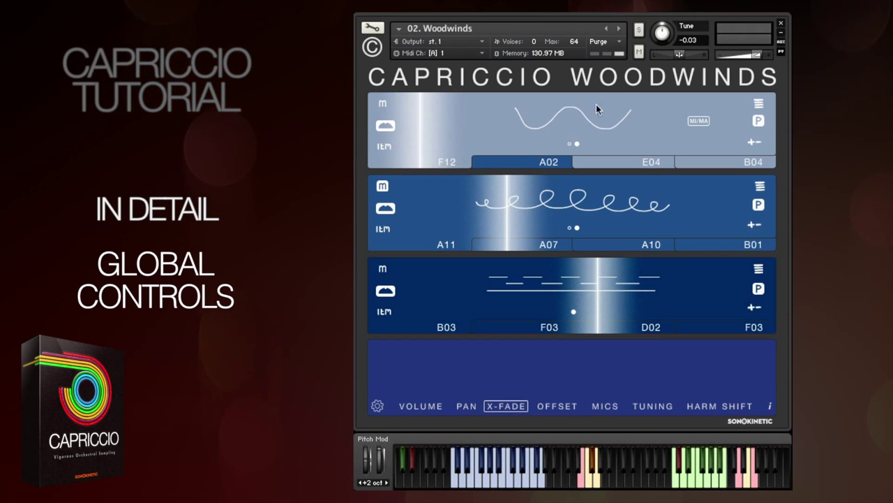
left_click(381, 103)
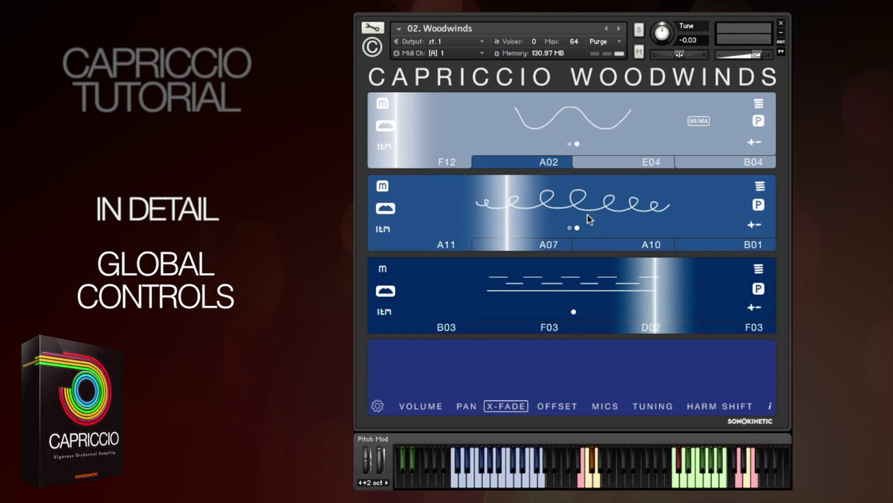
left_click(544, 162)
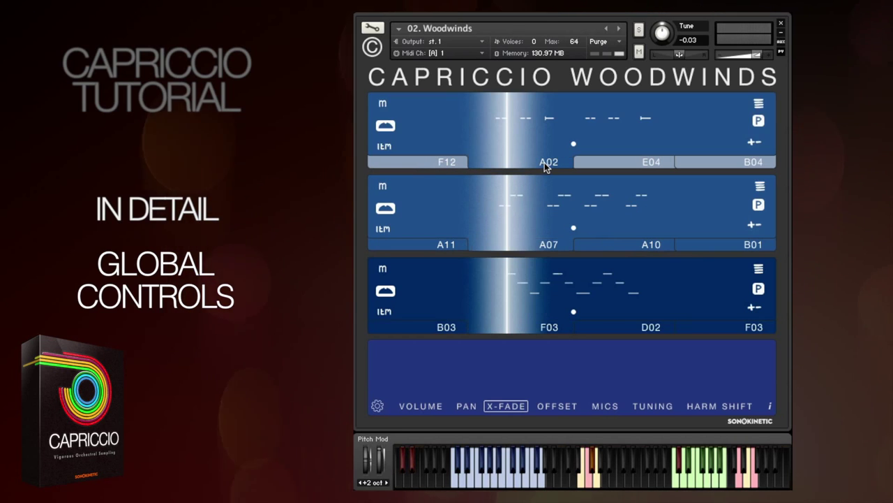
left_click(562, 406)
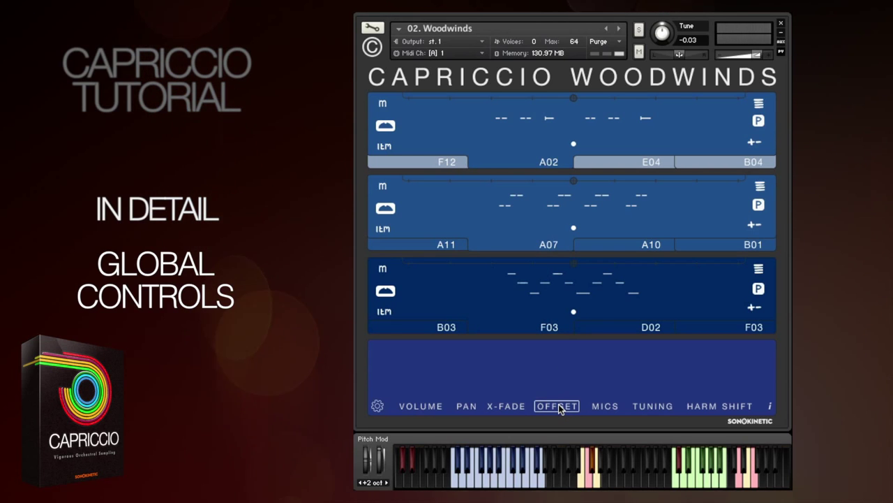
Shift the second Woodwinds row's offset left, then slightly back right, and move row 1's offset left
left_click_drag(571, 181, 472, 186)
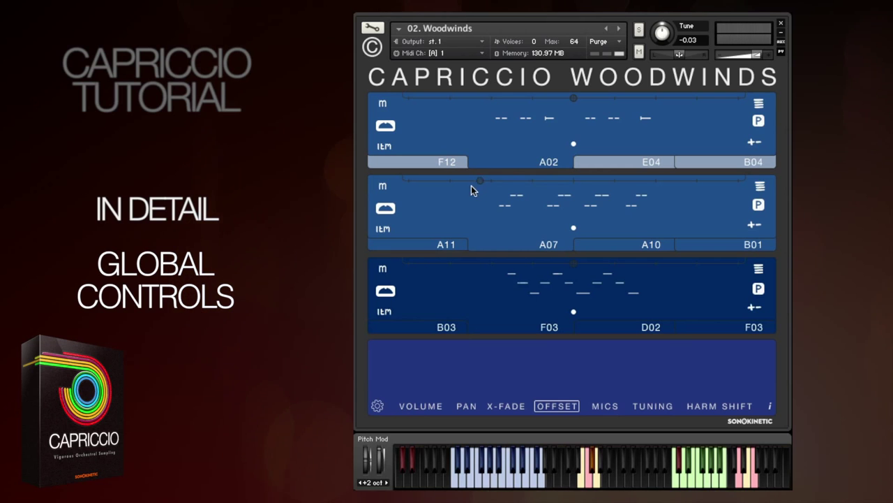
left_click_drag(654, 207, 508, 194)
left_click_drag(506, 192, 467, 190)
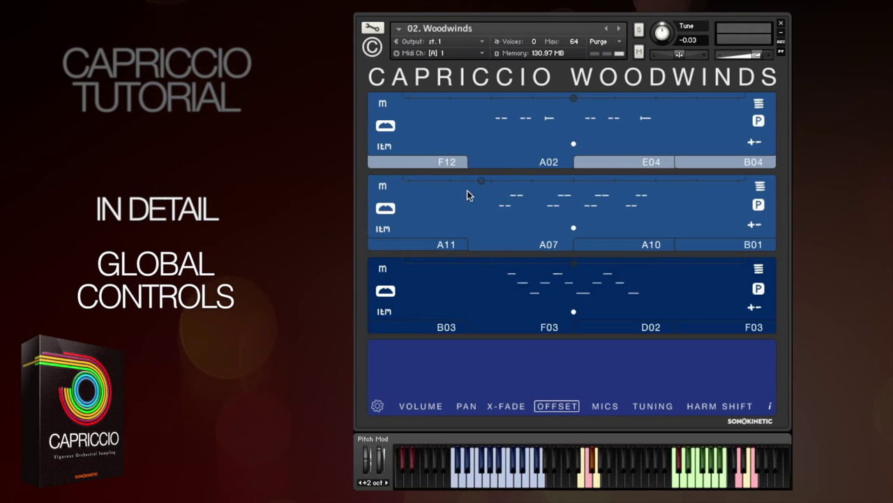
left_click_drag(540, 200, 578, 203)
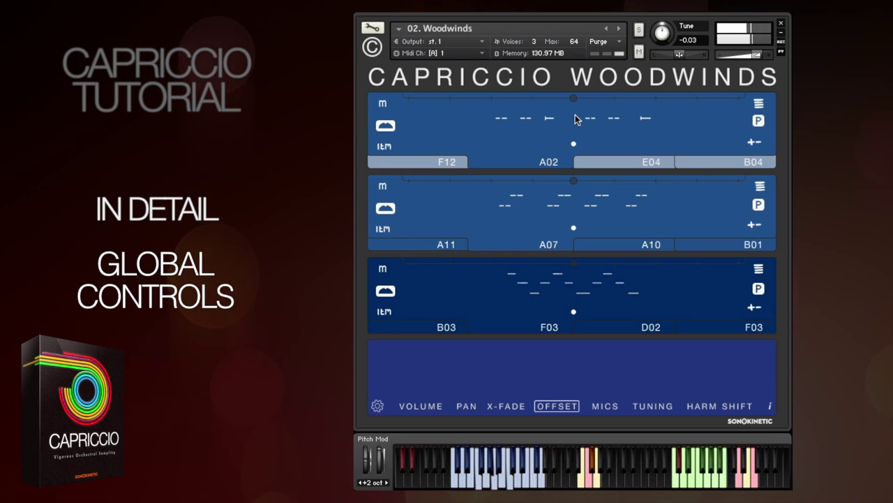
left_click_drag(576, 99, 487, 111)
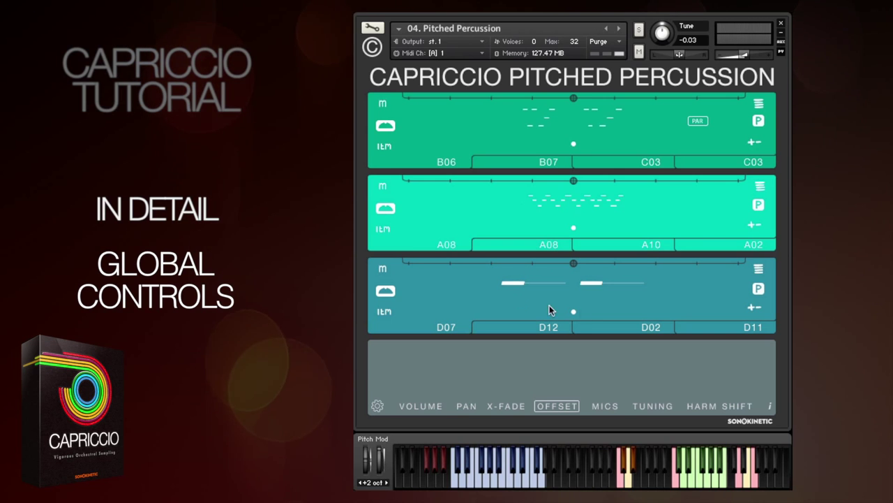
Toggle the m buttons on rows 3 and 1, then push row 3's phrase offset far right
left_click(385, 268)
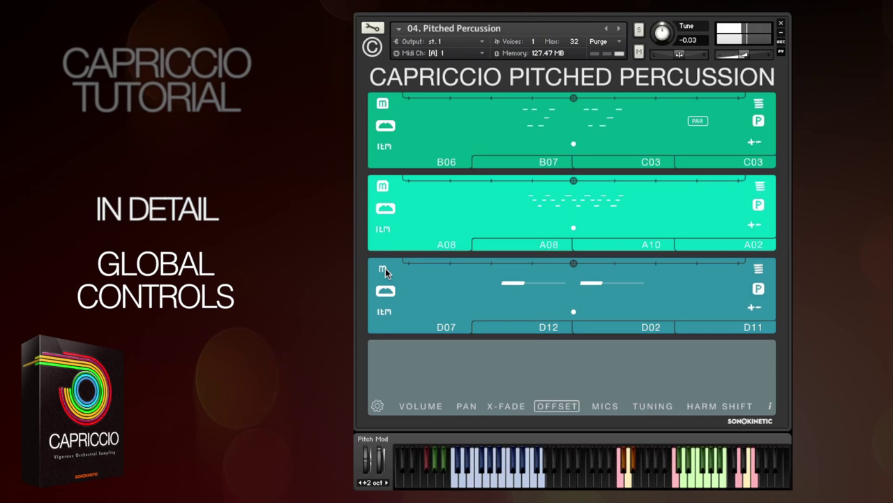
left_click(382, 104)
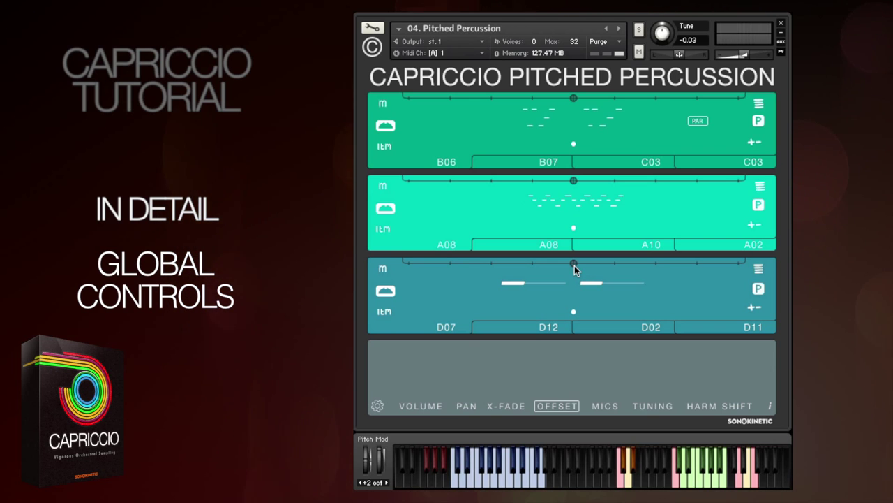
left_click_drag(575, 266, 587, 266)
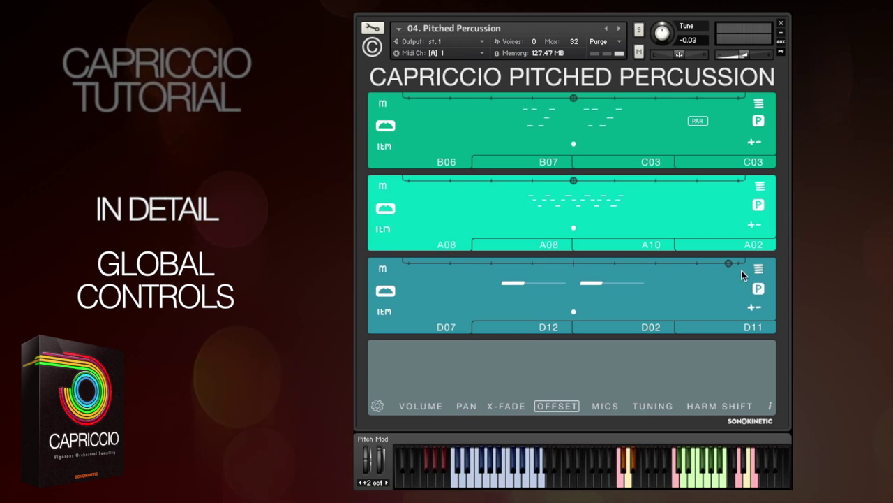